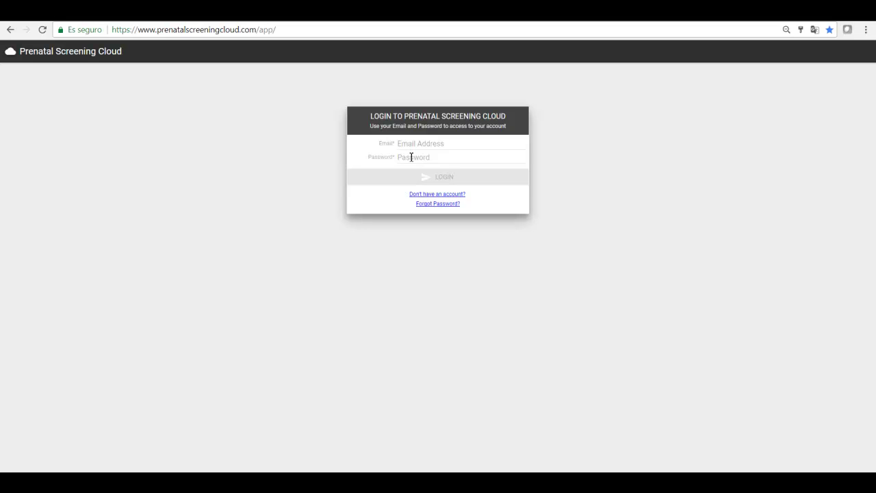
Log in to the screening account with the saved account e-mail and the account password
{"action": "left_click", "coordinate": [409, 148]}
{"action": "left_click", "coordinate": [413, 143]}
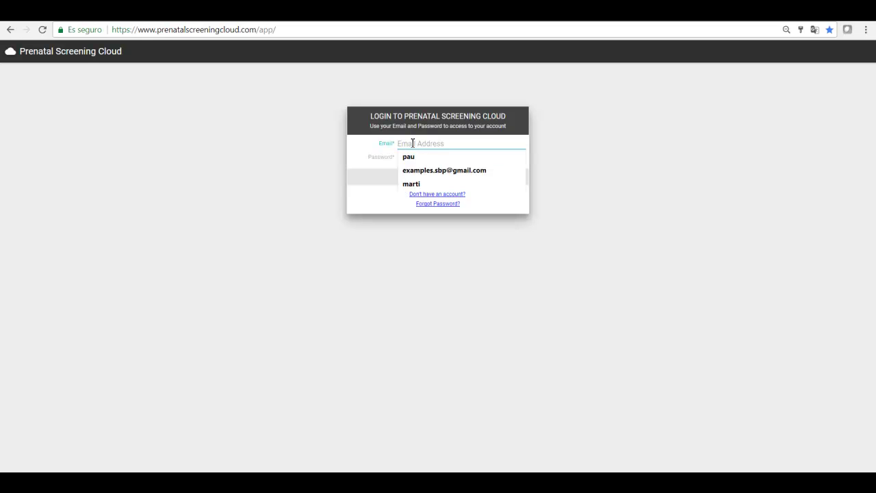
{"action": "left_click", "coordinate": [414, 171]}
{"action": "left_click", "coordinate": [414, 158]}
{"action": "type", "text": "••"}
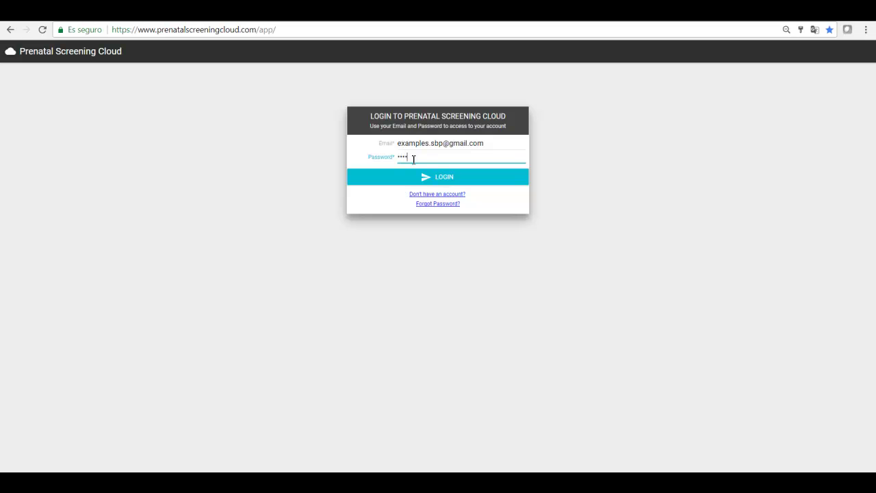
{"action": "type", "text": "•••••"}
{"action": "key", "text": "Return"}
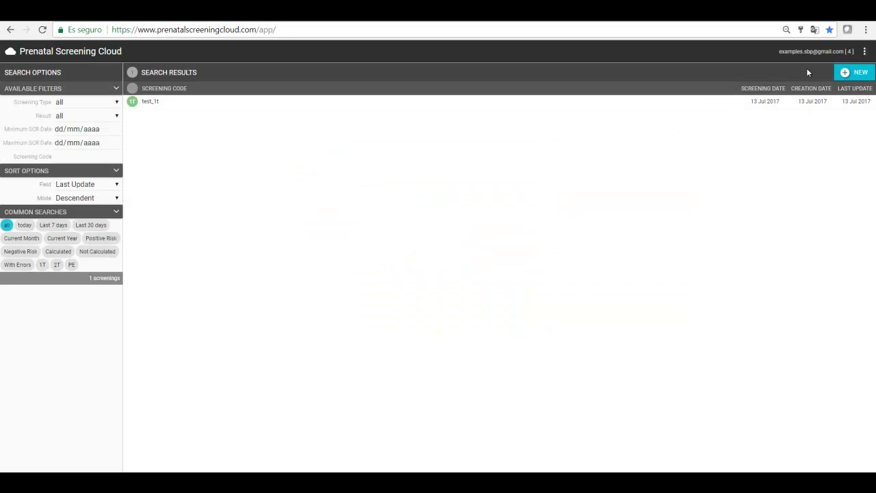
Create a new screening of type 2T: Second trimester screening with bloodtest markers
{"action": "left_click", "coordinate": [843, 76]}
{"action": "left_click", "coordinate": [846, 76]}
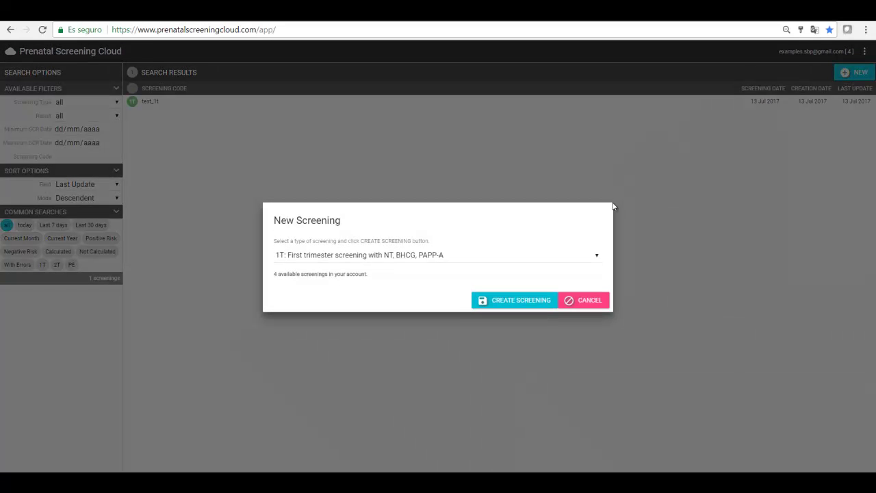
{"action": "left_click", "coordinate": [596, 255]}
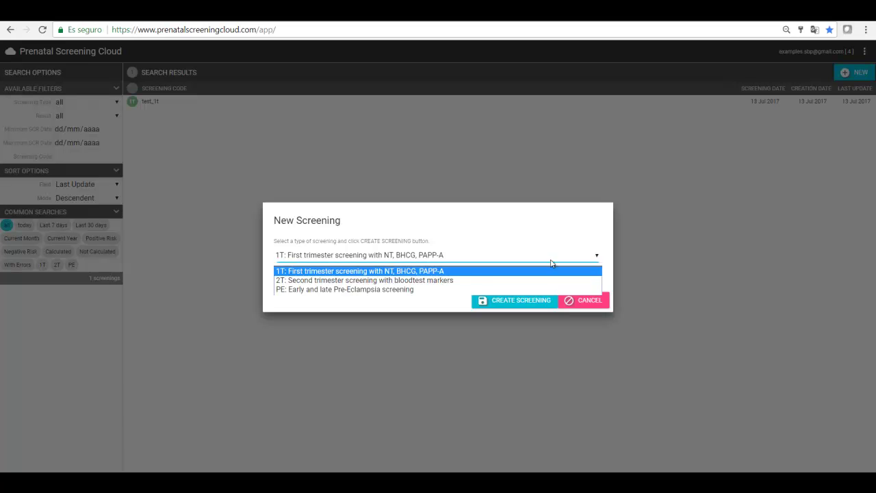
{"action": "left_click", "coordinate": [473, 283]}
{"action": "left_click", "coordinate": [497, 306]}
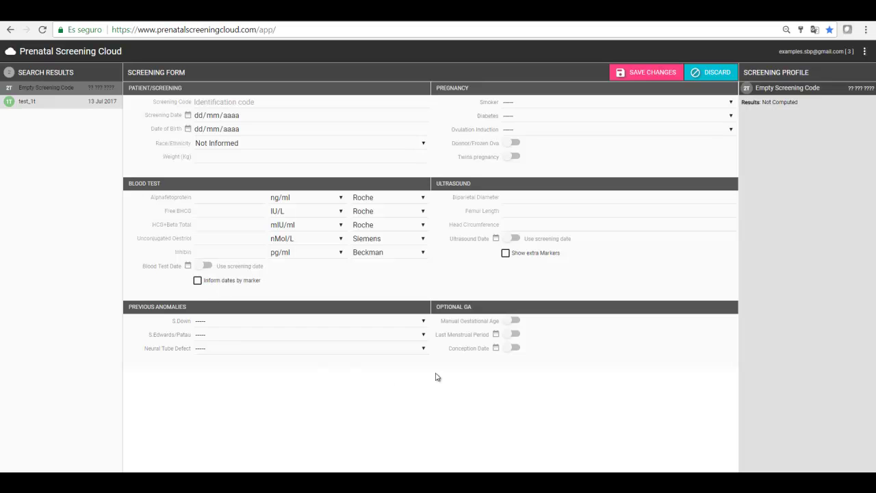
Enter the screening code test_2t and set the screening date to 26/07/2017
{"action": "left_click", "coordinate": [204, 102]}
{"action": "type", "text": "test_2t"}
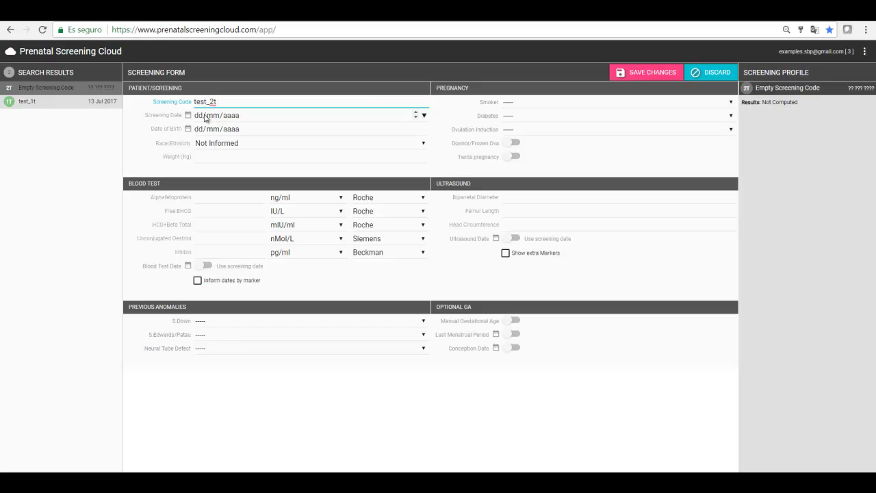
{"action": "left_click", "coordinate": [382, 115]}
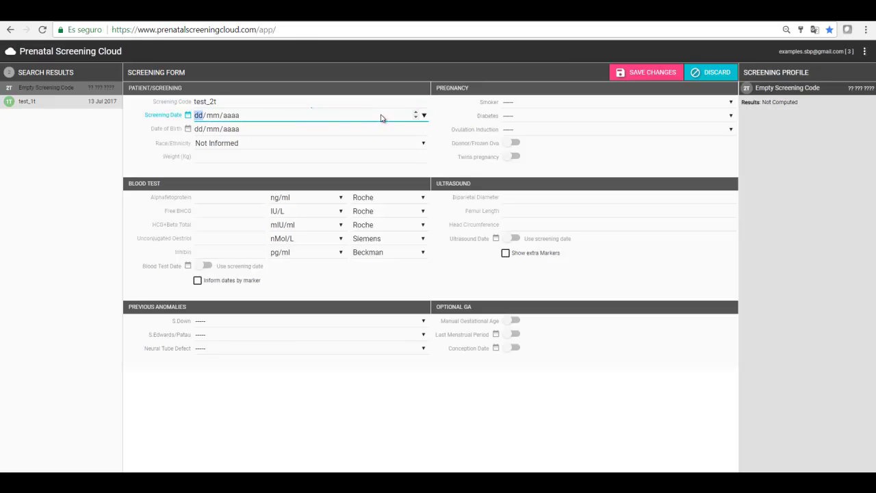
{"action": "left_click", "coordinate": [423, 115]}
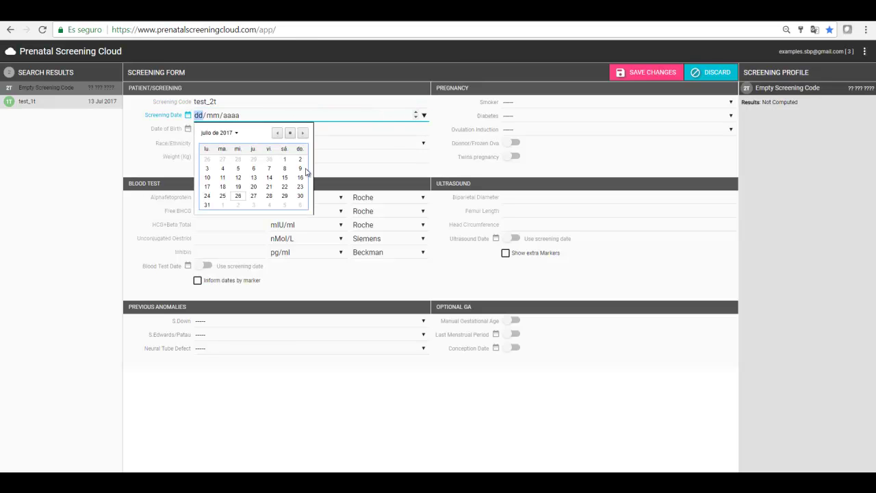
{"action": "left_click", "coordinate": [237, 196]}
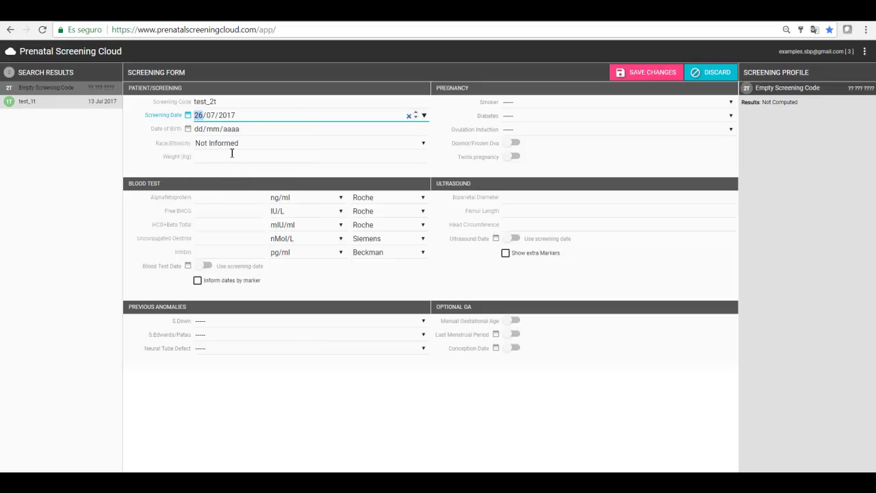
Complete the patient details with the date of birth, East Asian ethnicity and a weight of 64 kg
{"action": "left_click", "coordinate": [203, 130]}
{"action": "type", "text": "15/"}
{"action": "type", "text": "04/00"}
{"action": "type", "text": "1991"}
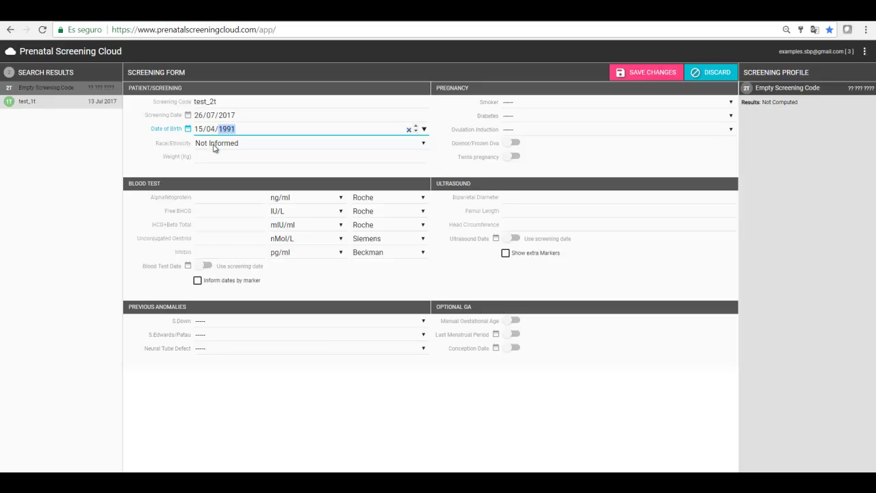
{"action": "left_click", "coordinate": [214, 146]}
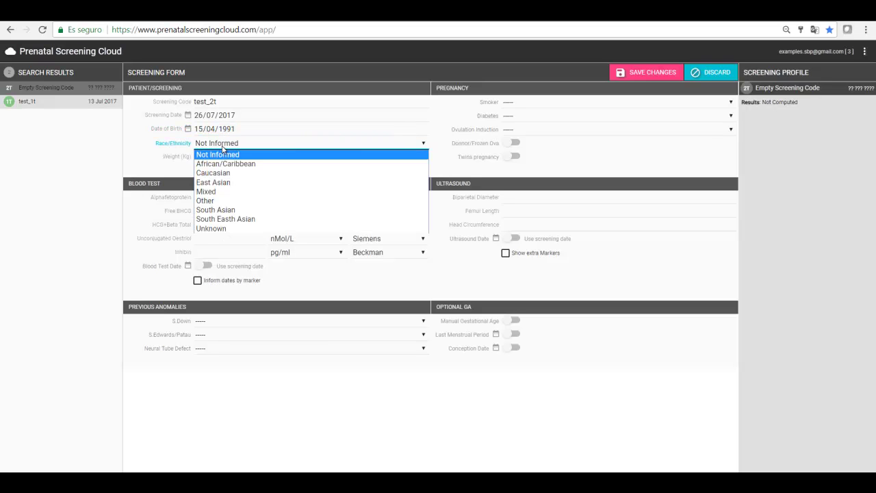
{"action": "left_click", "coordinate": [232, 183]}
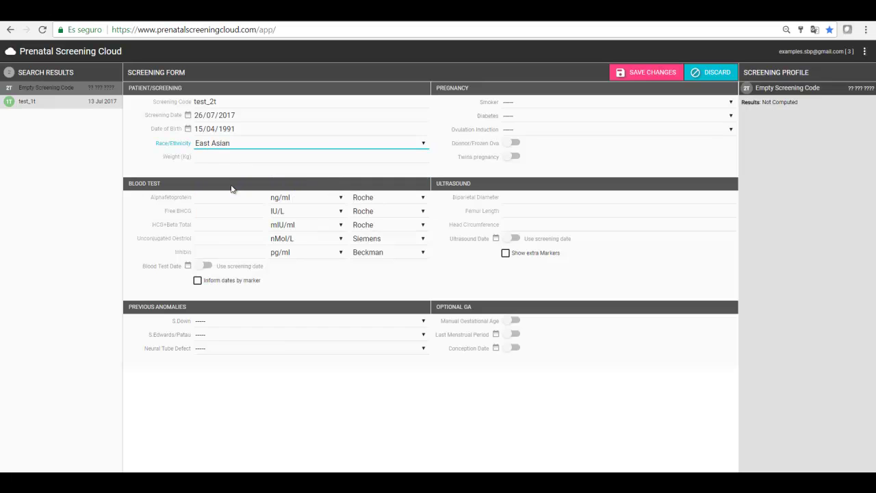
{"action": "left_click", "coordinate": [210, 159]}
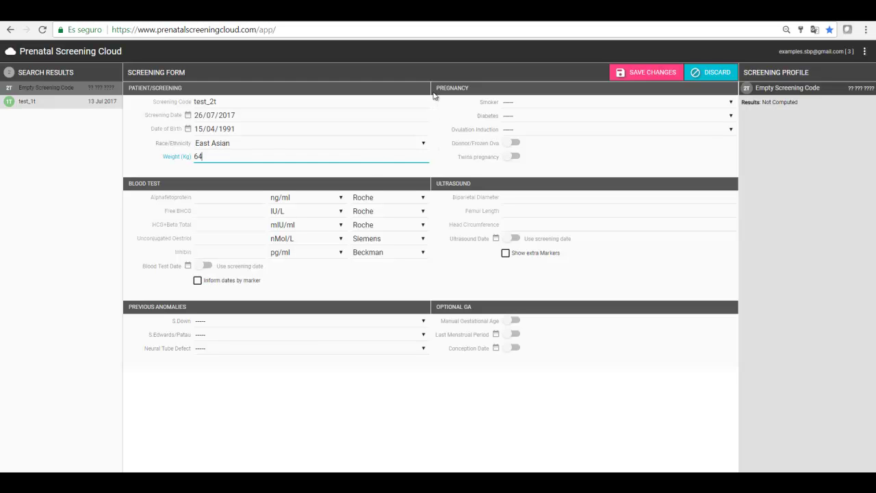
Set both Diabetes and Ovulation Induction to No in the pregnancy data
{"action": "left_click", "coordinate": [537, 106]}
{"action": "left_click", "coordinate": [527, 116]}
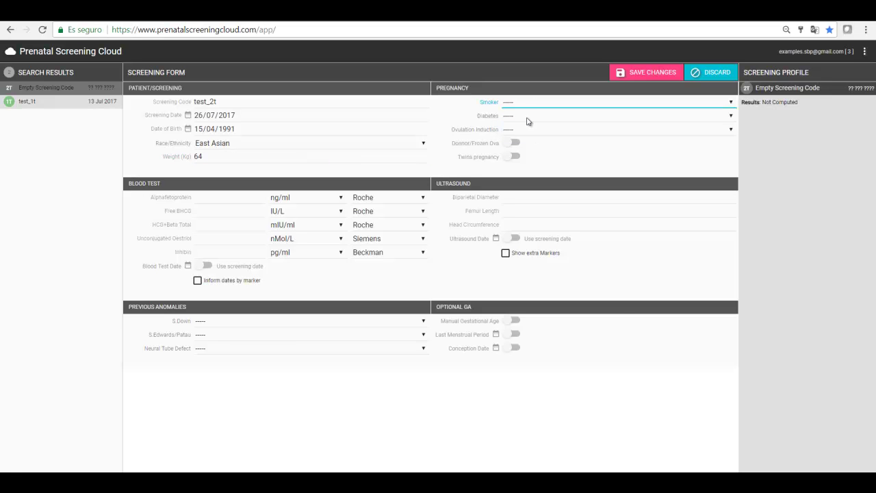
{"action": "left_click", "coordinate": [527, 121]}
{"action": "left_click", "coordinate": [527, 141]}
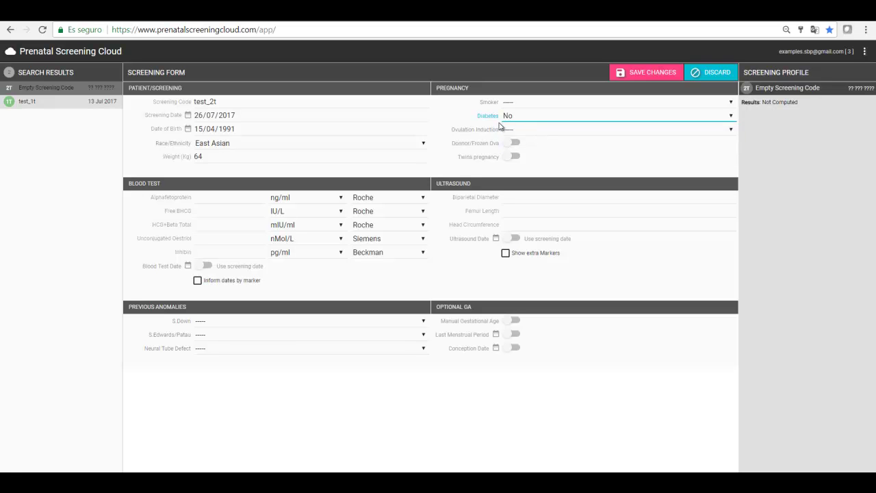
{"action": "left_click", "coordinate": [519, 132]}
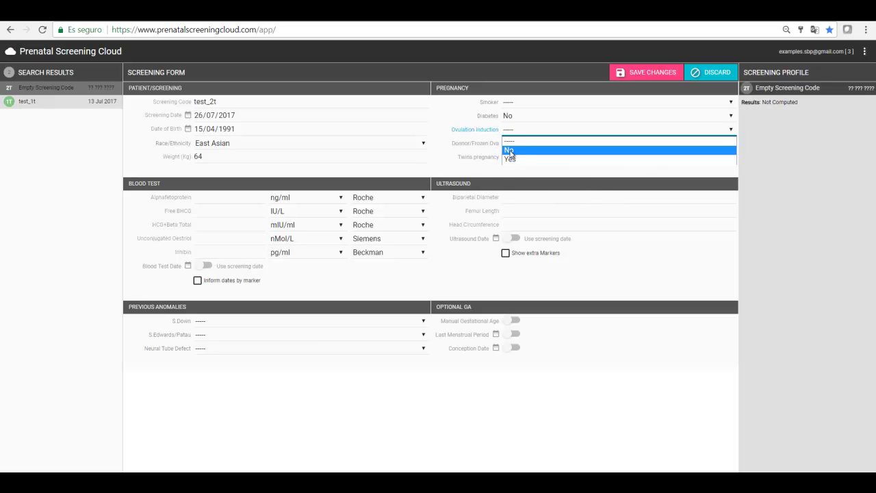
{"action": "left_click", "coordinate": [507, 150]}
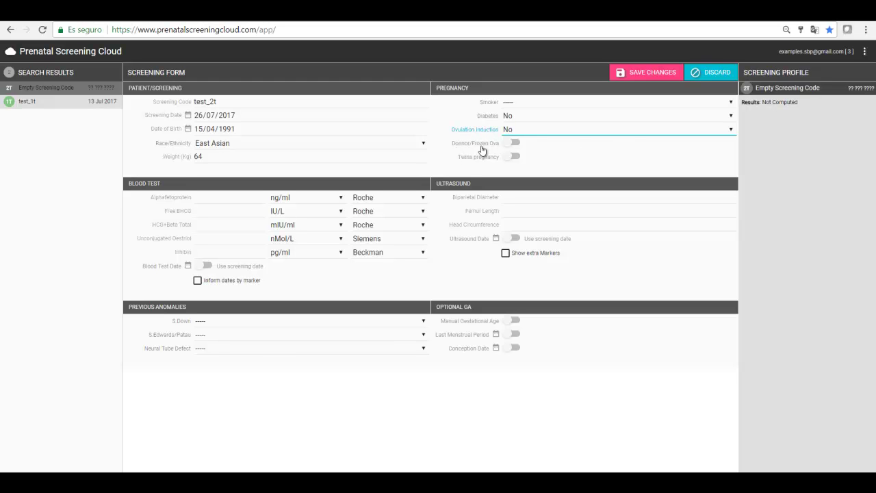
Try the donor/frozen ova and twins pregnancy options, turning each one on and back off
{"action": "left_click", "coordinate": [518, 145]}
{"action": "left_click", "coordinate": [617, 148]}
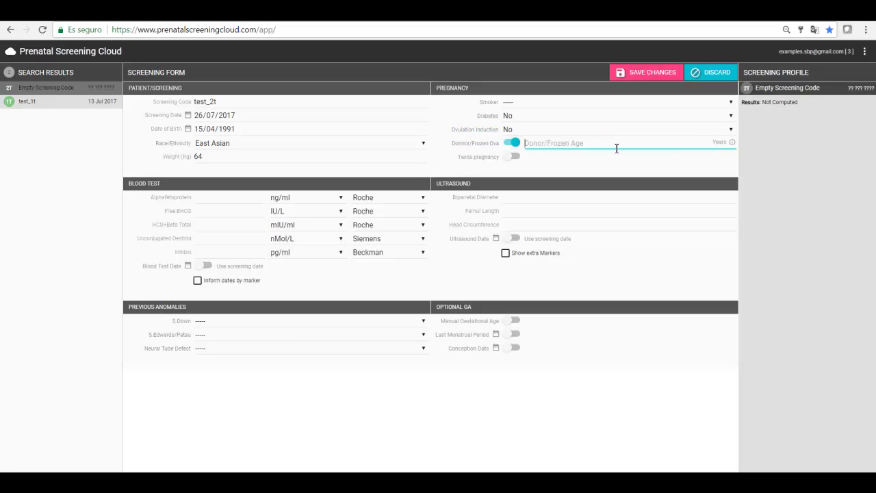
{"action": "left_click", "coordinate": [508, 144]}
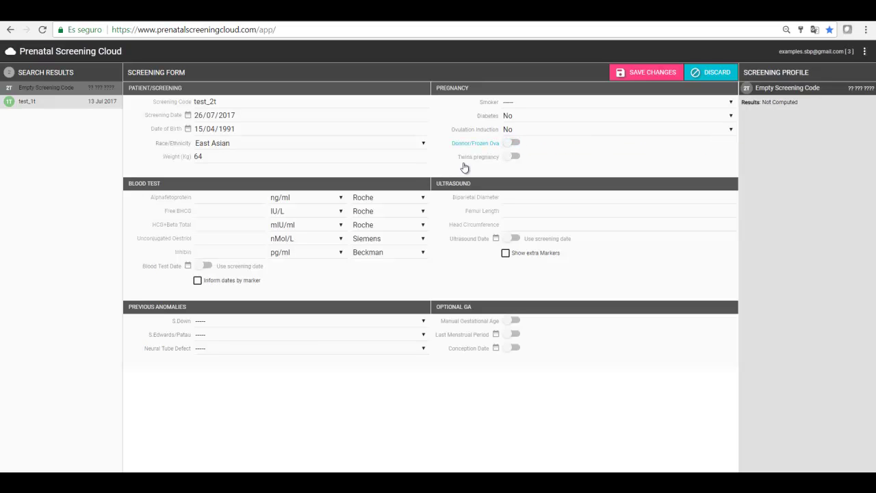
{"action": "left_click", "coordinate": [514, 159]}
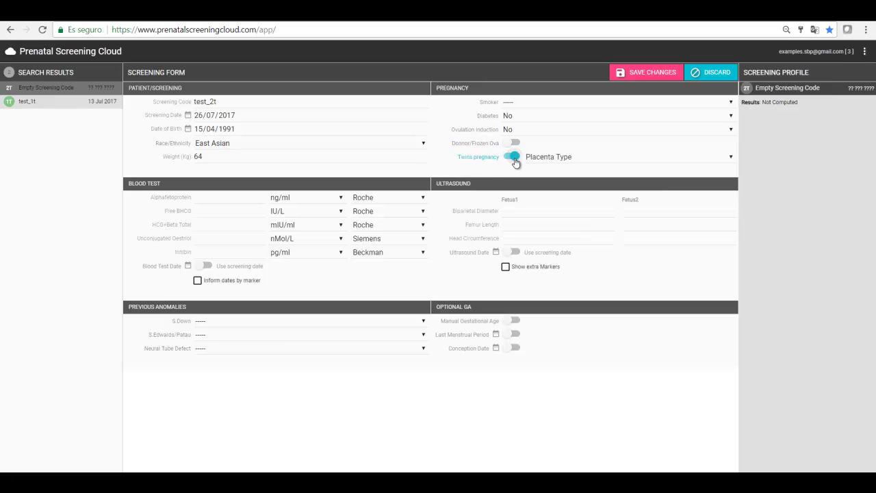
{"action": "left_click", "coordinate": [574, 159]}
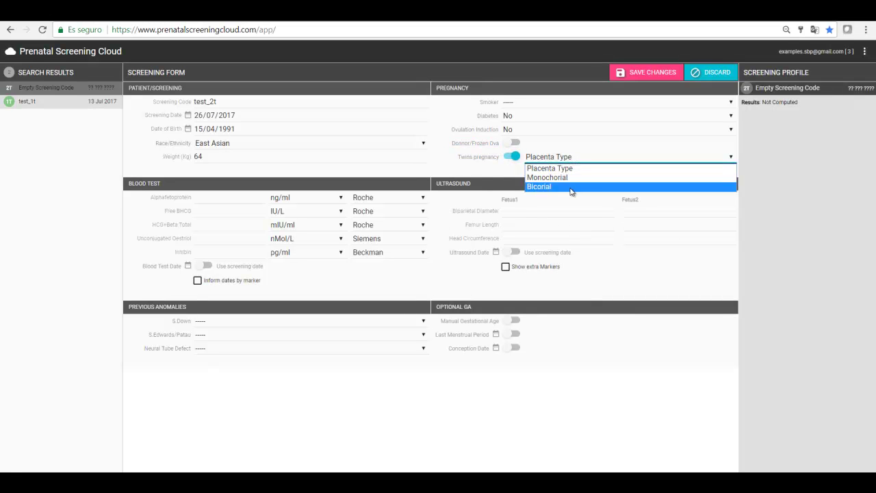
{"action": "left_click", "coordinate": [513, 158]}
{"action": "left_click", "coordinate": [513, 158]}
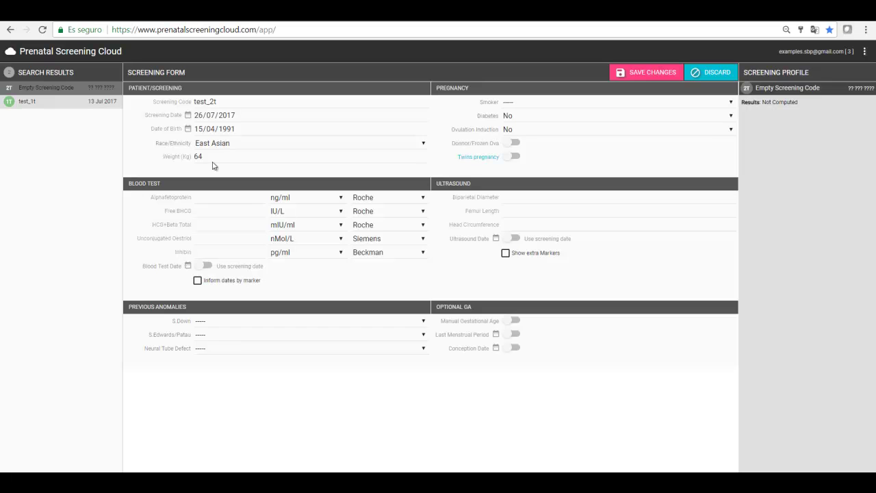
Enter 35 for Alphafetoprotein and 28000 for HCG+Beta Total in the blood test data
{"action": "left_click", "coordinate": [215, 199]}
{"action": "left_click", "coordinate": [218, 216]}
{"action": "left_click", "coordinate": [223, 224]}
{"action": "left_click", "coordinate": [210, 238]}
Try Beckman as the Alphafetoprotein manufacturer and MoM as its unit, restoring Roche and ng/ml
{"action": "left_click", "coordinate": [326, 199]}
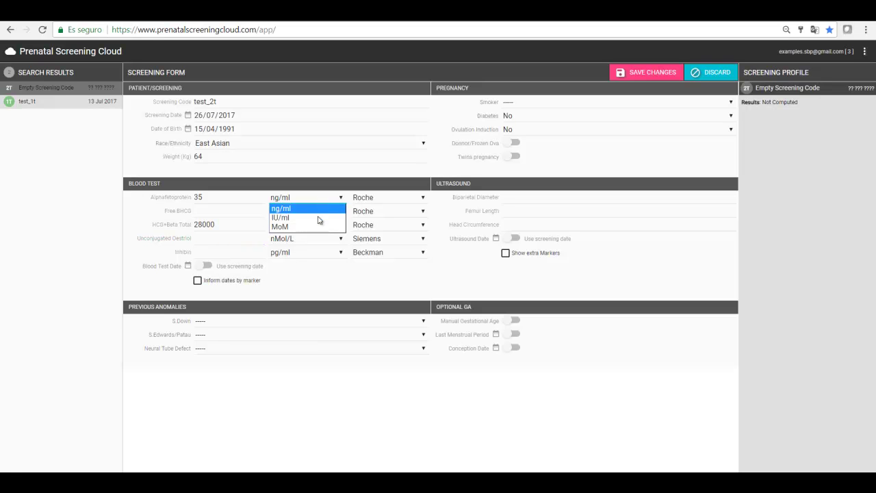
{"action": "left_click", "coordinate": [316, 198]}
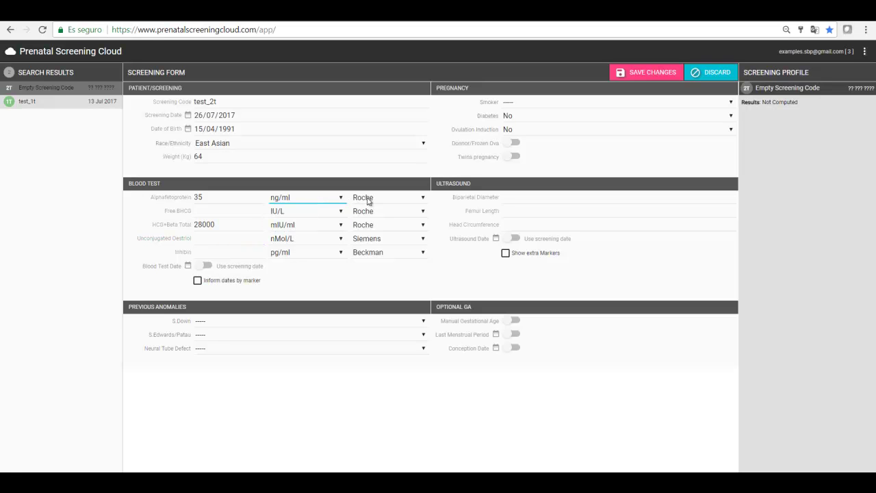
{"action": "left_click", "coordinate": [368, 199]}
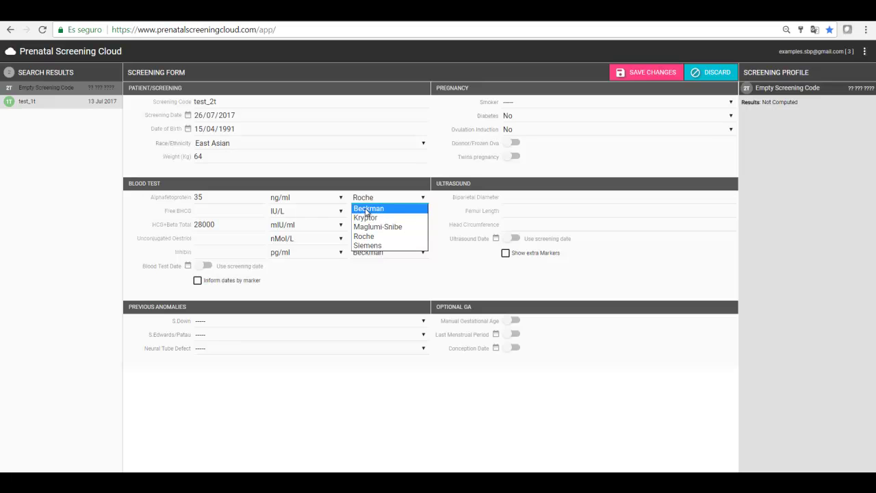
{"action": "left_click", "coordinate": [367, 209]}
{"action": "left_click", "coordinate": [368, 199]}
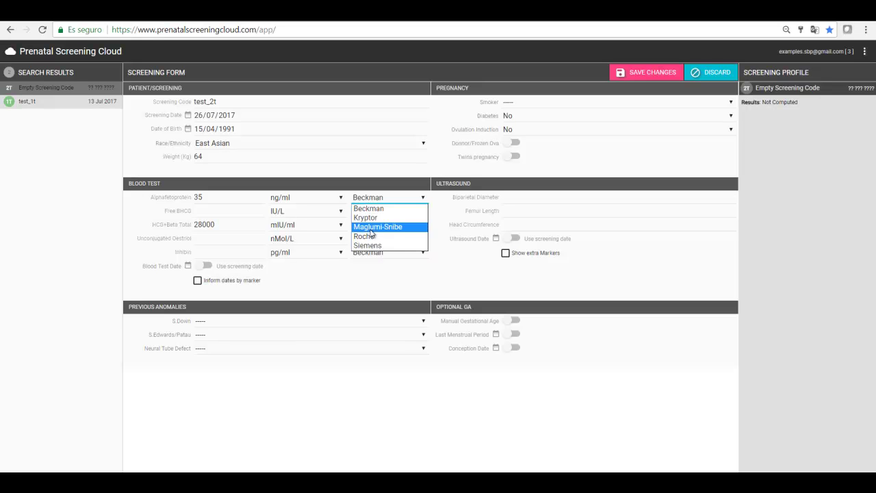
{"action": "left_click", "coordinate": [367, 237]}
{"action": "left_click", "coordinate": [339, 199]}
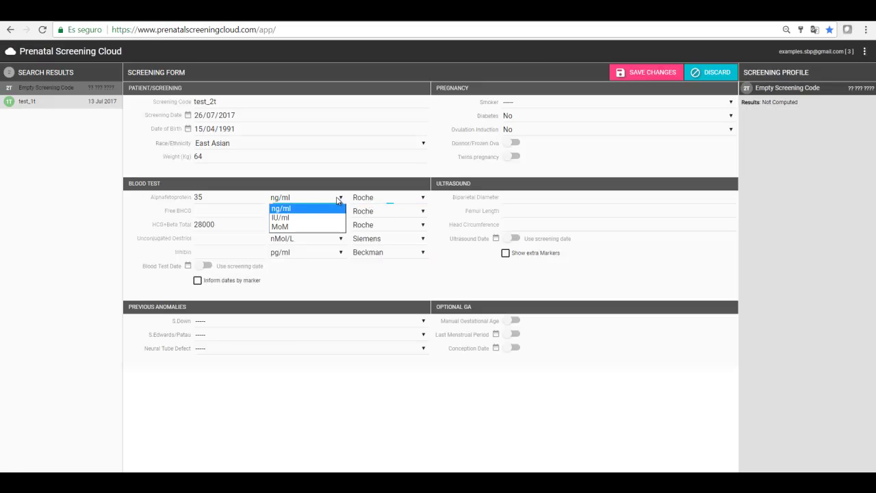
{"action": "left_click", "coordinate": [314, 226]}
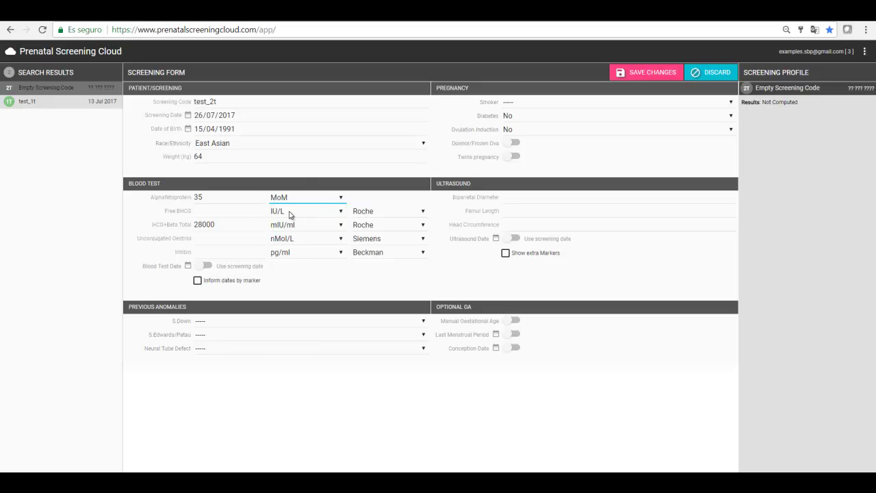
{"action": "left_click", "coordinate": [310, 199]}
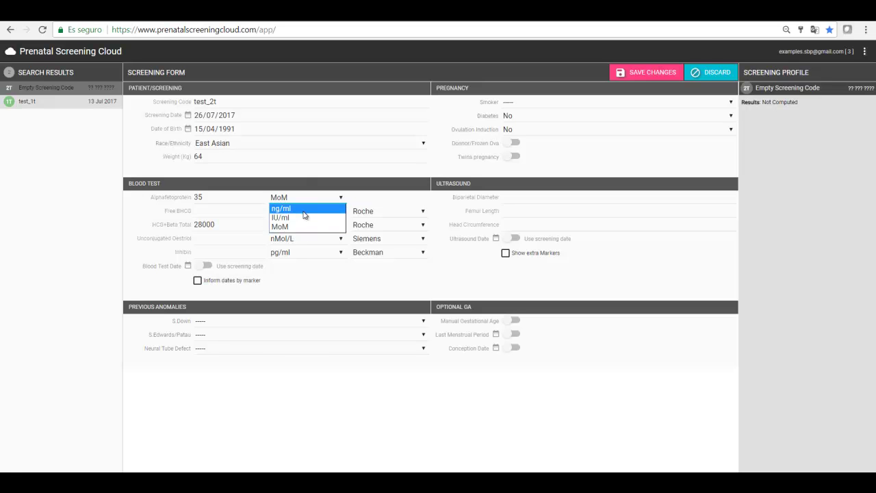
{"action": "key", "text": "Return"}
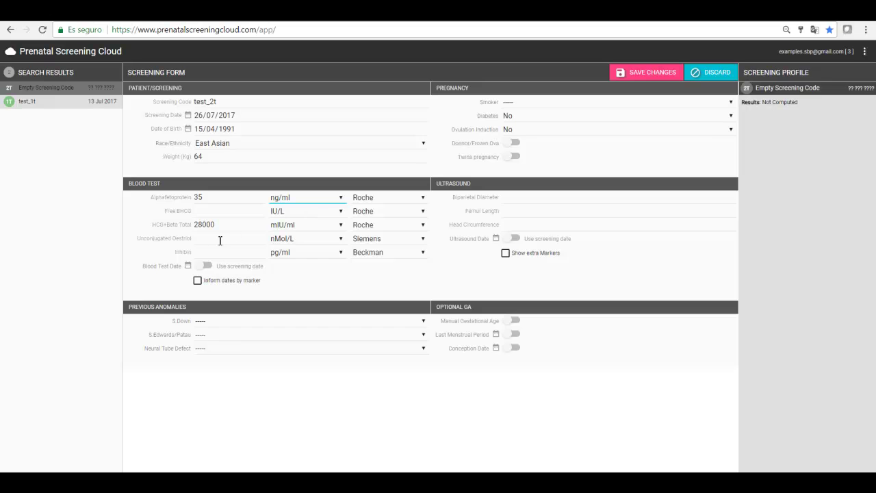
Enter 3 for Unconjugated Oestriol and 210 for Inhibin in the blood test data
{"action": "left_click", "coordinate": [206, 241]}
{"action": "left_click", "coordinate": [212, 254]}
Try the separate blood test date and the dates by marker, including Alphafetoprotein's, turning each option back off
{"action": "left_click", "coordinate": [207, 266]}
{"action": "left_click", "coordinate": [205, 267]}
{"action": "left_click", "coordinate": [198, 281]}
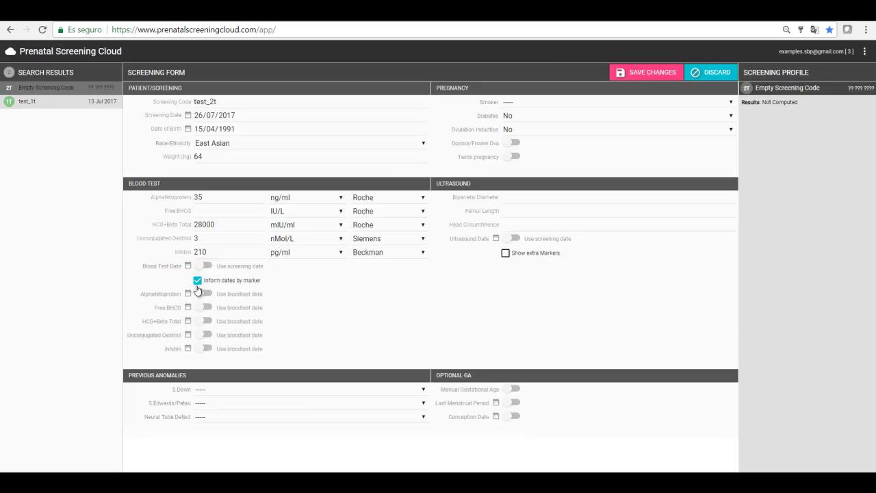
{"action": "left_click", "coordinate": [209, 294]}
{"action": "left_click", "coordinate": [200, 293]}
{"action": "left_click", "coordinate": [197, 281]}
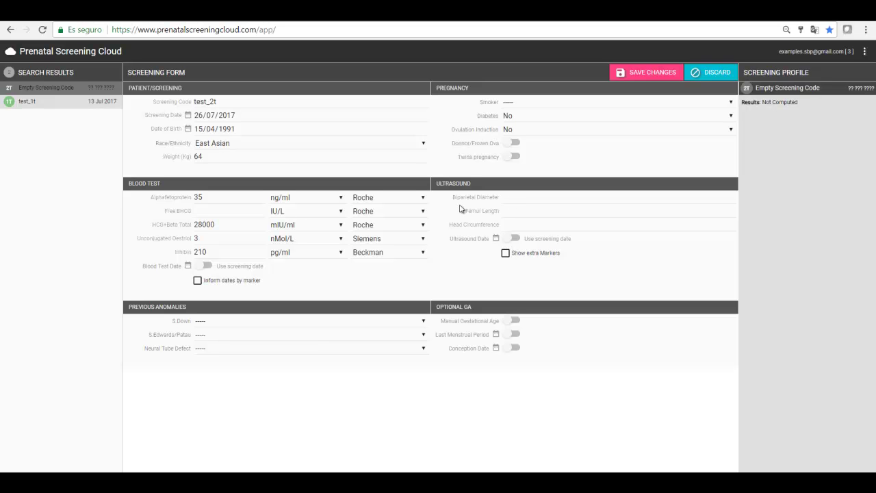
Set the biparietal diameter to 33 and keep the screening date as the ultrasound date
{"action": "left_click", "coordinate": [514, 202]}
{"action": "left_click", "coordinate": [515, 239]}
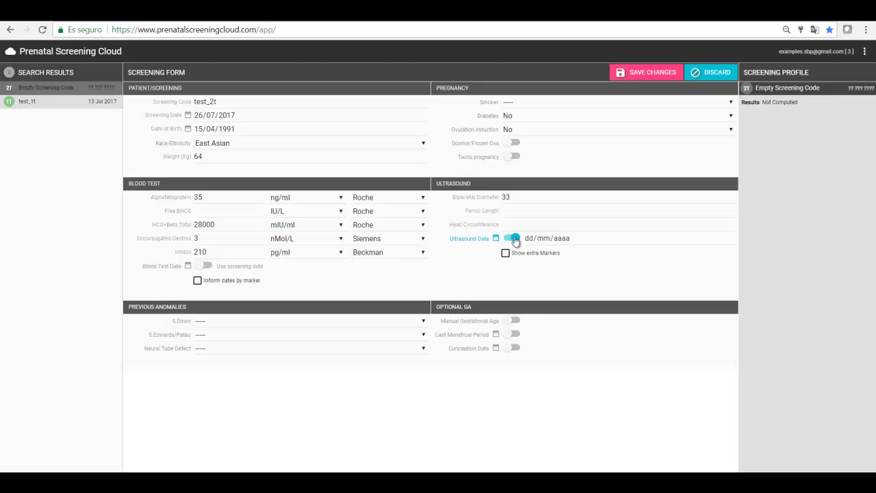
{"action": "left_click", "coordinate": [514, 239]}
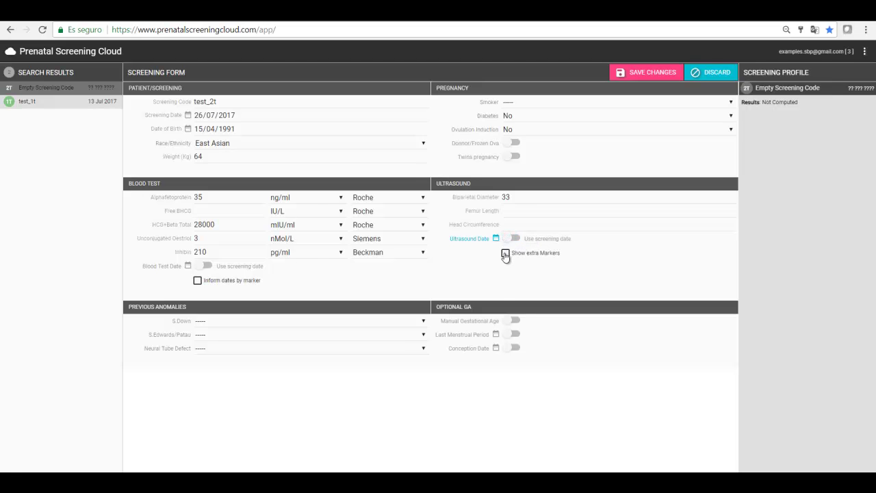
Try showing the extra ultrasound markers, check the options for Echogenic cardiac foci, and hide the markers again
{"action": "left_click", "coordinate": [505, 254]}
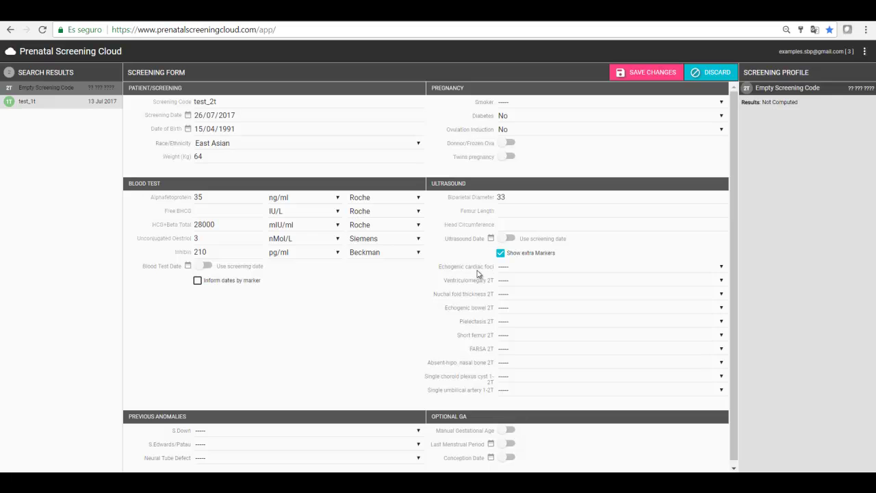
{"action": "left_click", "coordinate": [722, 267]}
{"action": "left_click", "coordinate": [722, 267]}
{"action": "left_click", "coordinate": [500, 253]}
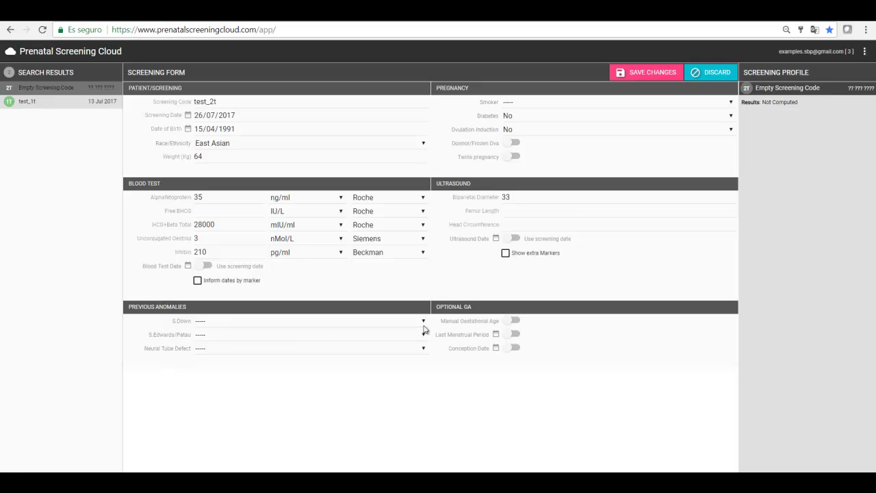
Set the previous anomalies S.Down, S.Edwards/Patau and Neural Tube Defect to No
{"action": "left_click", "coordinate": [422, 324]}
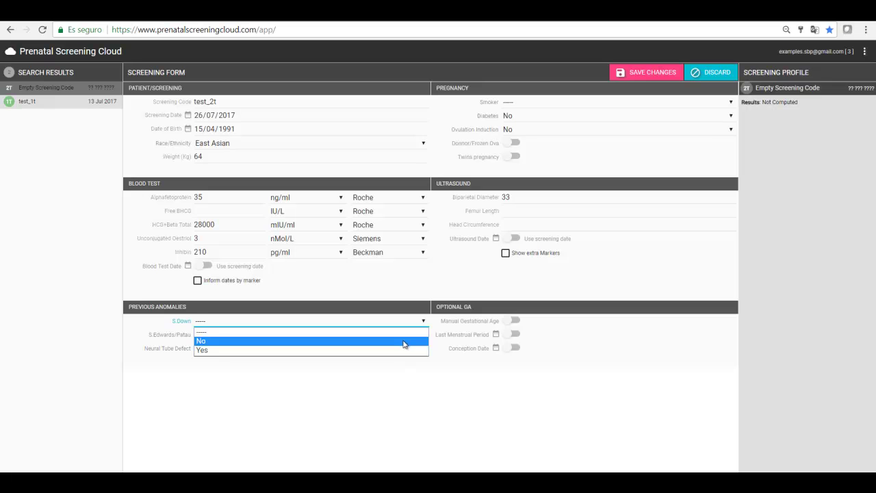
{"action": "left_click", "coordinate": [404, 342]}
{"action": "left_click", "coordinate": [402, 336]}
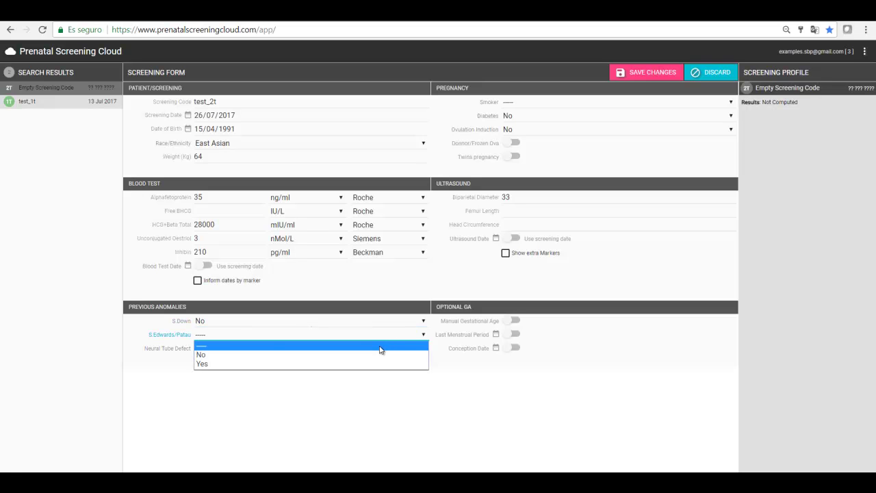
{"action": "left_click", "coordinate": [211, 356]}
{"action": "left_click", "coordinate": [229, 351]}
{"action": "left_click", "coordinate": [222, 372]}
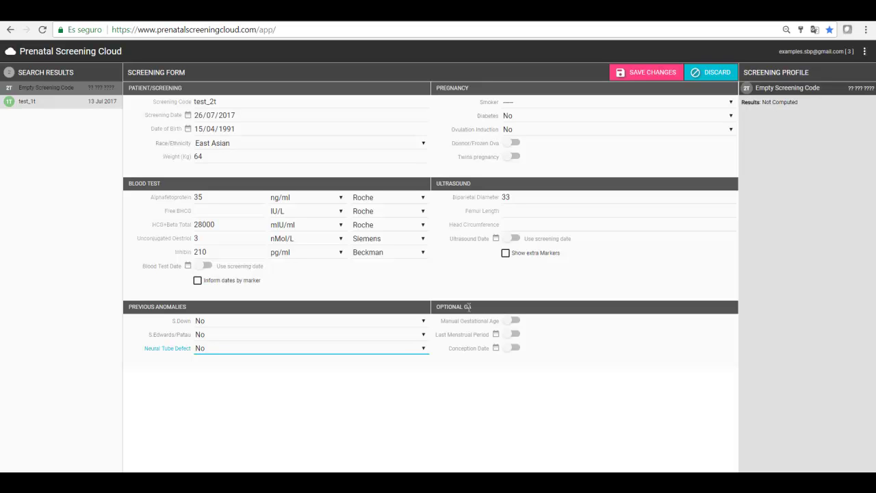
Try the optional Manual Gestational Age, Last Menstrual Period and Conception Date entries, turning each one back off
{"action": "left_click", "coordinate": [517, 322]}
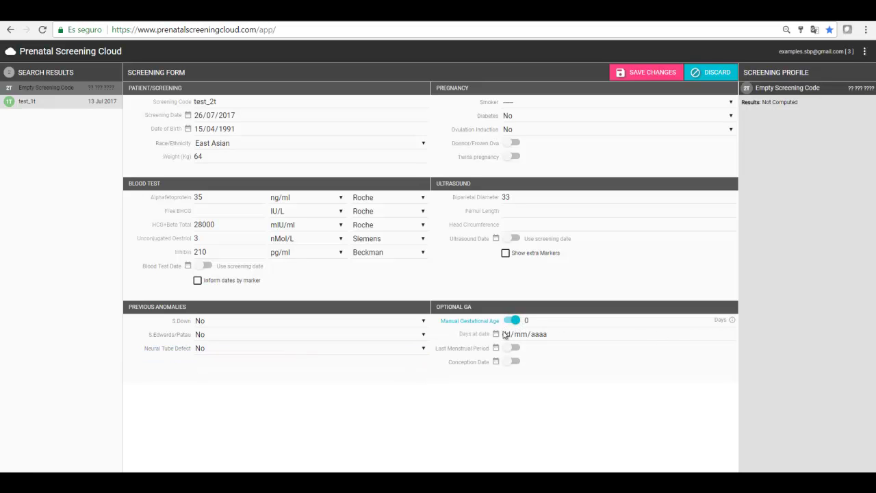
{"action": "left_click", "coordinate": [510, 322]}
{"action": "left_click", "coordinate": [513, 335]}
{"action": "left_click", "coordinate": [515, 336]}
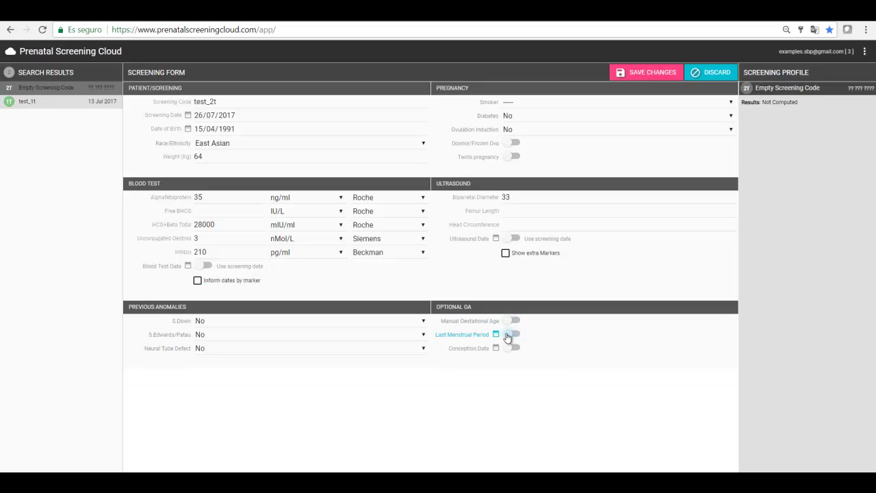
{"action": "left_click", "coordinate": [515, 349]}
{"action": "left_click", "coordinate": [513, 349]}
Save the test_2t screening to compute its risk results
{"action": "left_click", "coordinate": [651, 77]}
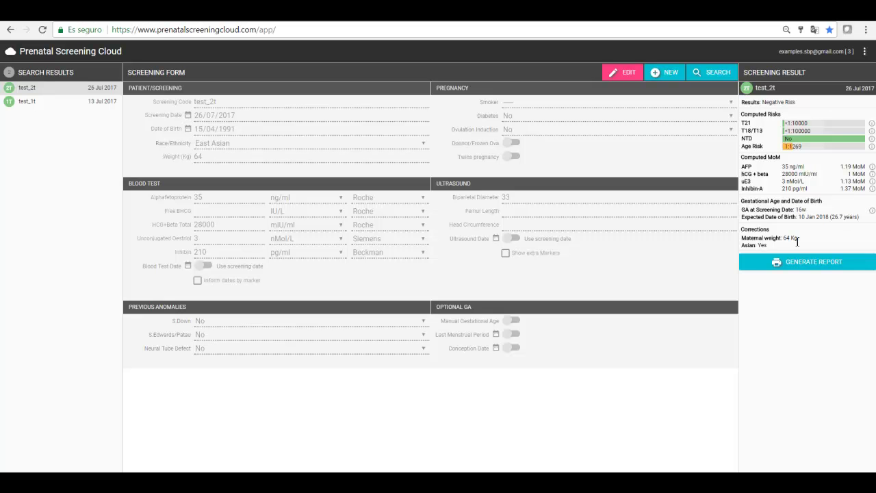
{"action": "left_click", "coordinate": [791, 261]}
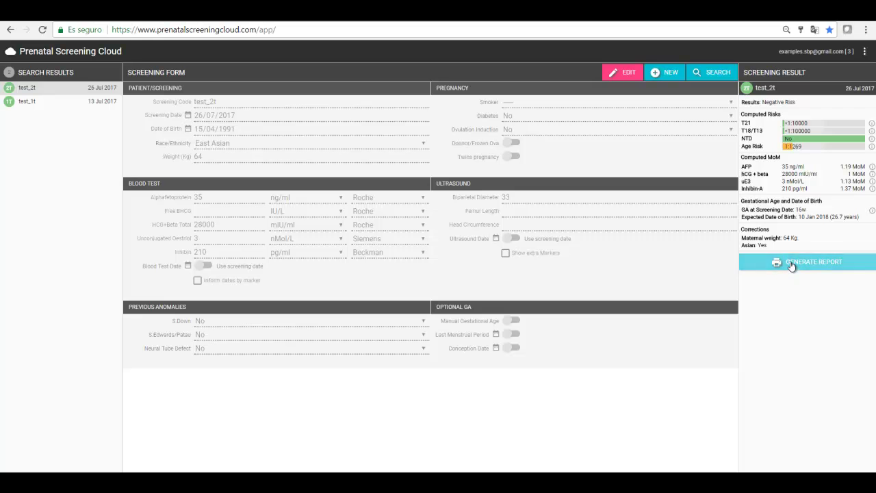
Edit the test_2t screening to clear the Inhibin value and save the change
{"action": "left_click", "coordinate": [628, 73]}
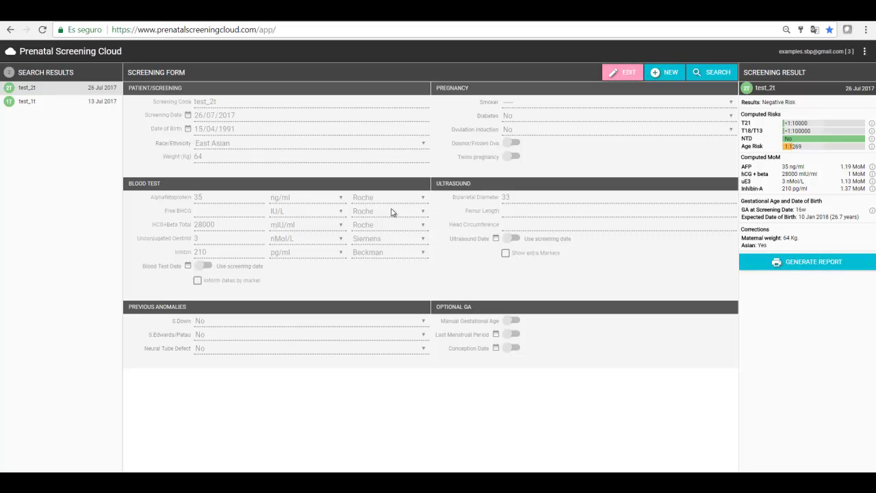
{"action": "double_click", "coordinate": [246, 252]}
{"action": "key", "text": "BackSpace"}
{"action": "left_click", "coordinate": [628, 74]}
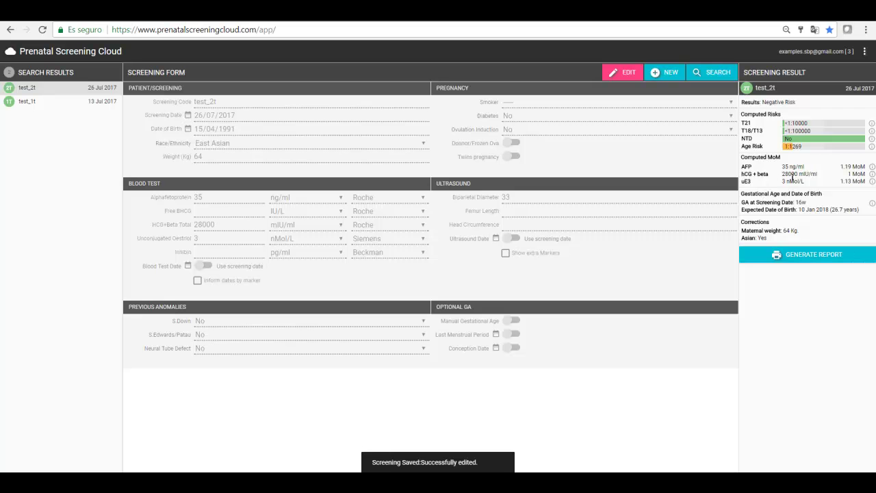
Edit the screening again to clear the Unconjugated Oestriol value and save the change
{"action": "left_click", "coordinate": [624, 74]}
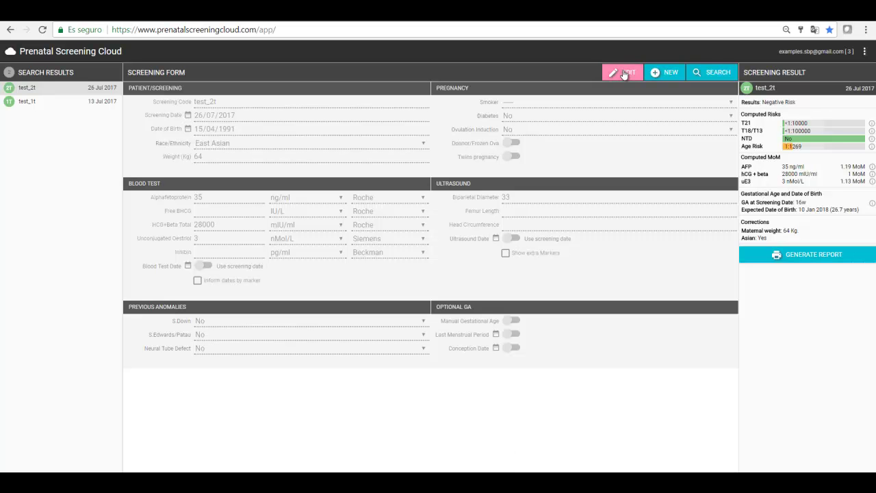
{"action": "left_click", "coordinate": [142, 239]}
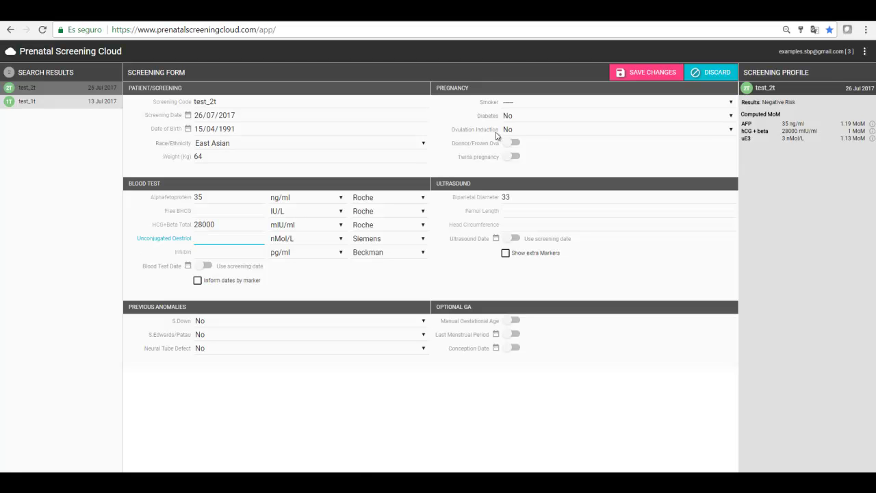
{"action": "left_click", "coordinate": [662, 77]}
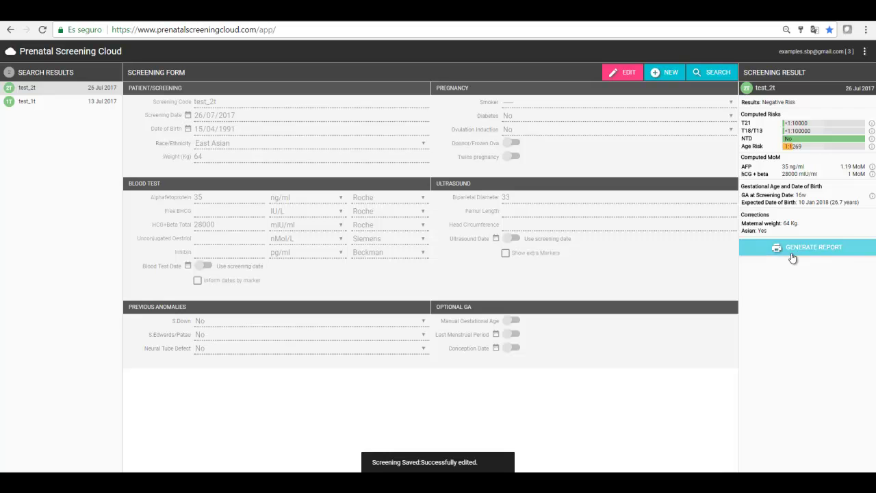
Restore Unconjugated Oestriol to 3 and Inhibin to 210 in the blood test data and save the screening
{"action": "left_click", "coordinate": [624, 73]}
{"action": "left_click", "coordinate": [242, 242]}
{"action": "type", "text": "3"}
{"action": "left_click", "coordinate": [242, 252]}
{"action": "type", "text": "210"}
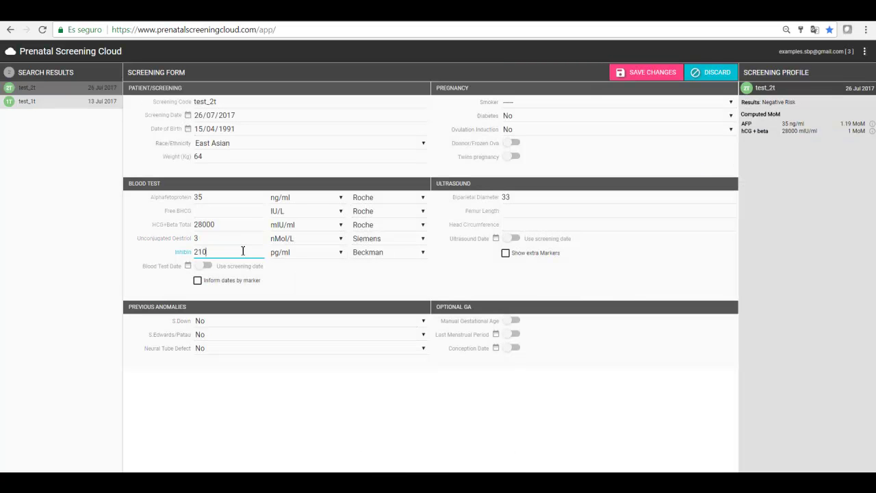
{"action": "left_click", "coordinate": [650, 71]}
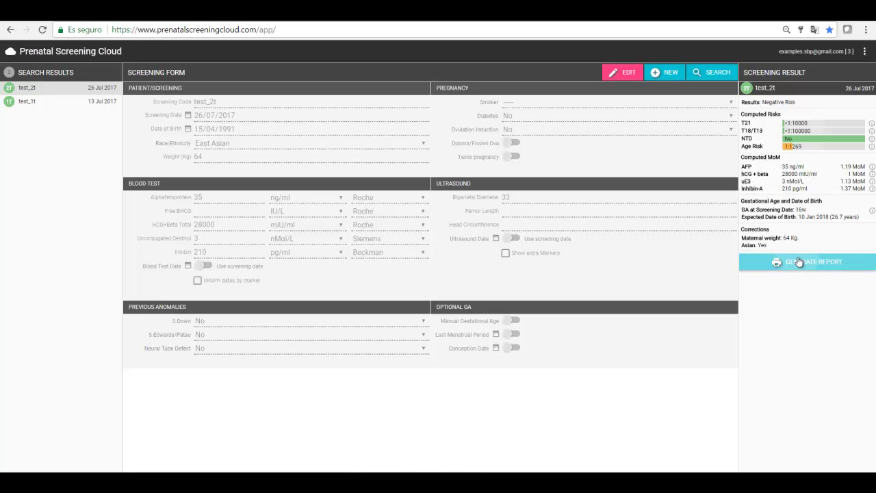
Generate and download the screening report with the patient's name and the comment "this is a test", dismissing the download notice
{"action": "left_click", "coordinate": [798, 261]}
{"action": "left_click", "coordinate": [367, 244]}
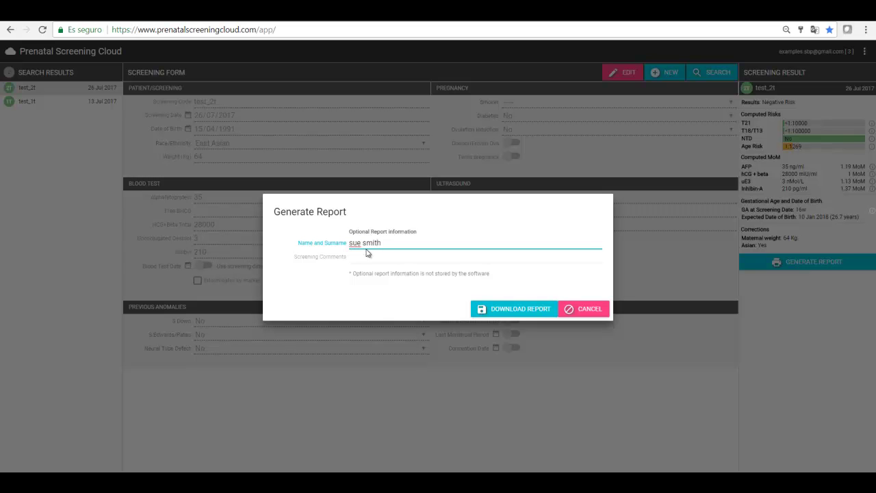
{"action": "left_click", "coordinate": [370, 259]}
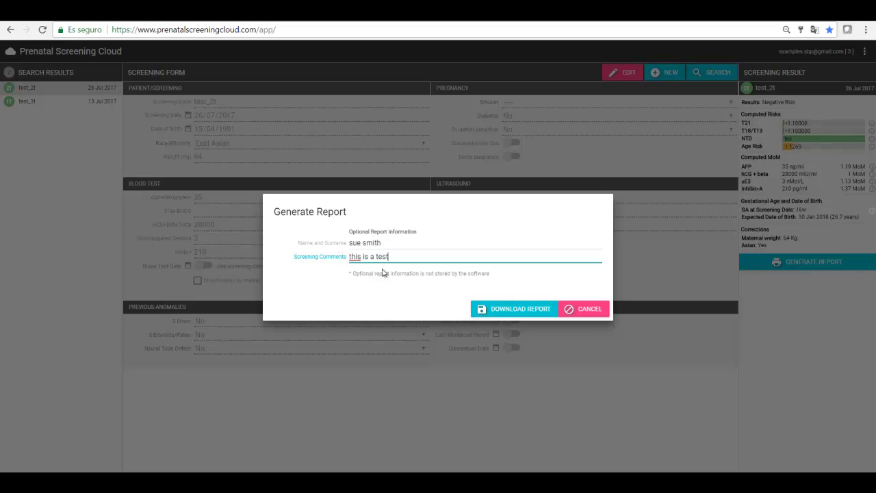
{"action": "left_click", "coordinate": [498, 310]}
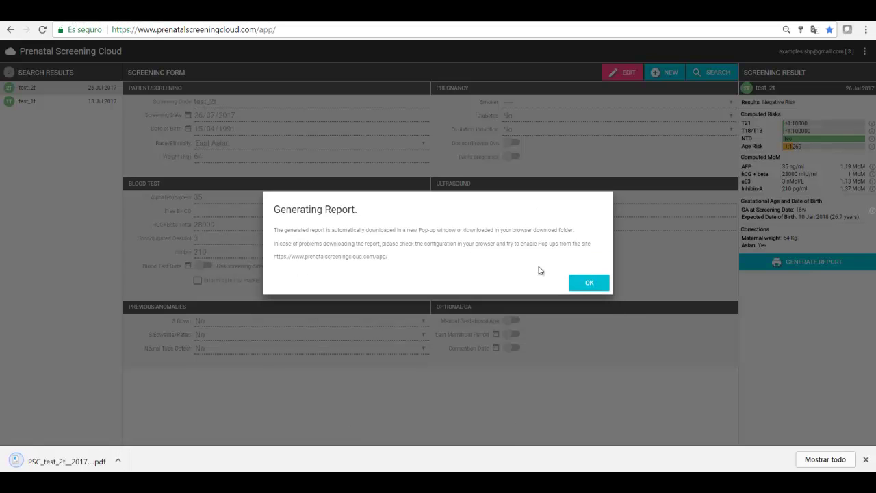
{"action": "left_click", "coordinate": [582, 282]}
{"action": "left_click", "coordinate": [587, 288]}
{"action": "left_click", "coordinate": [588, 289]}
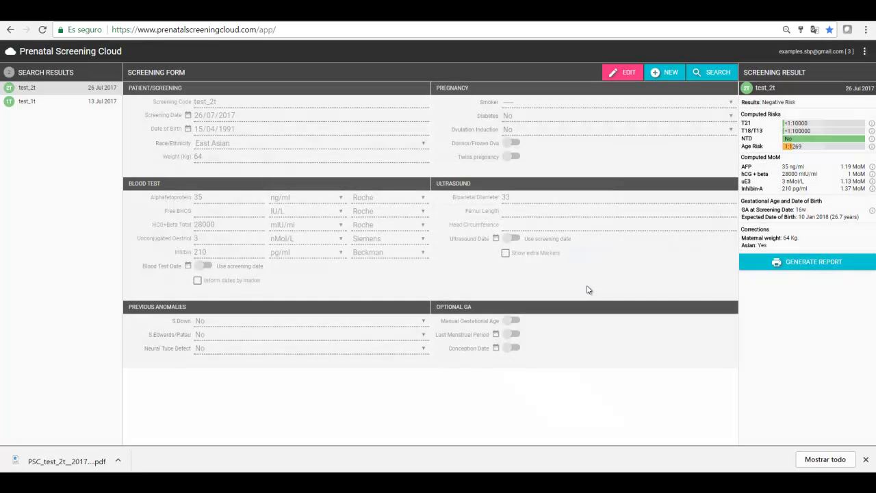
Open the downloaded test_2t PDF report and examine its title, patient information and blood test information
{"action": "left_click", "coordinate": [68, 462]}
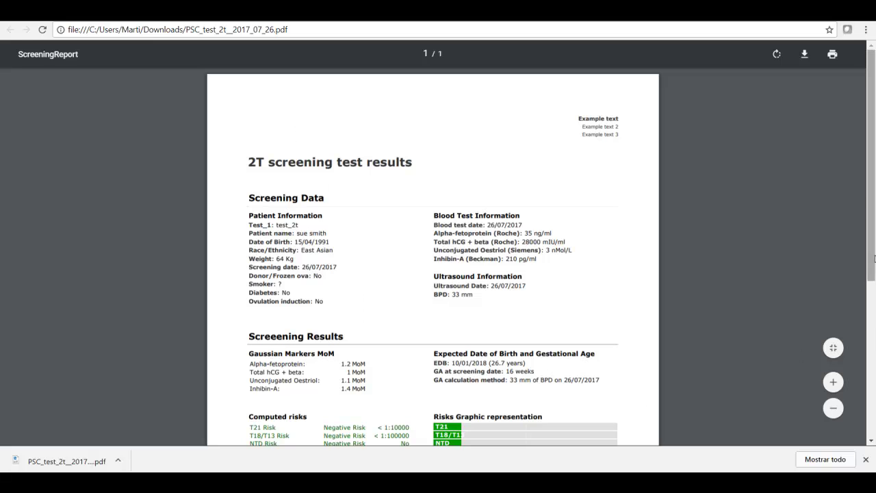
{"action": "left_click_drag", "start_coordinate": [872, 164], "coordinate": [852, 172]}
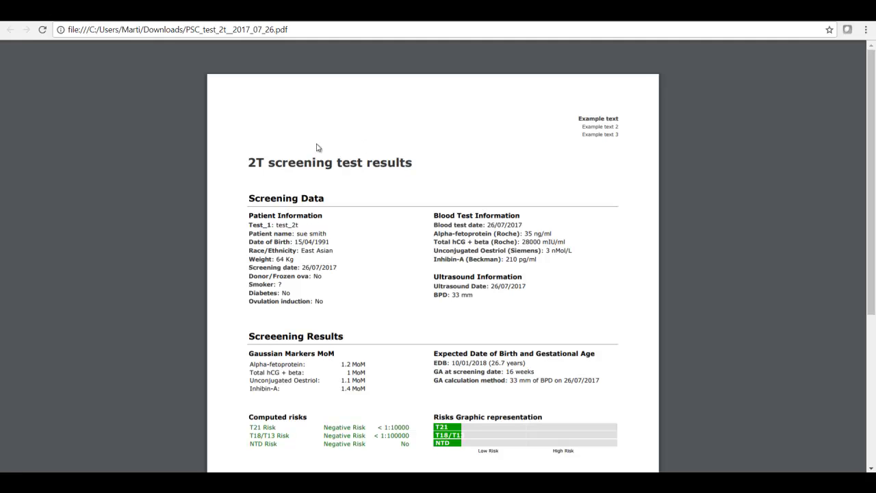
{"action": "left_click_drag", "start_coordinate": [249, 164], "coordinate": [434, 162]}
{"action": "left_click", "coordinate": [433, 165]}
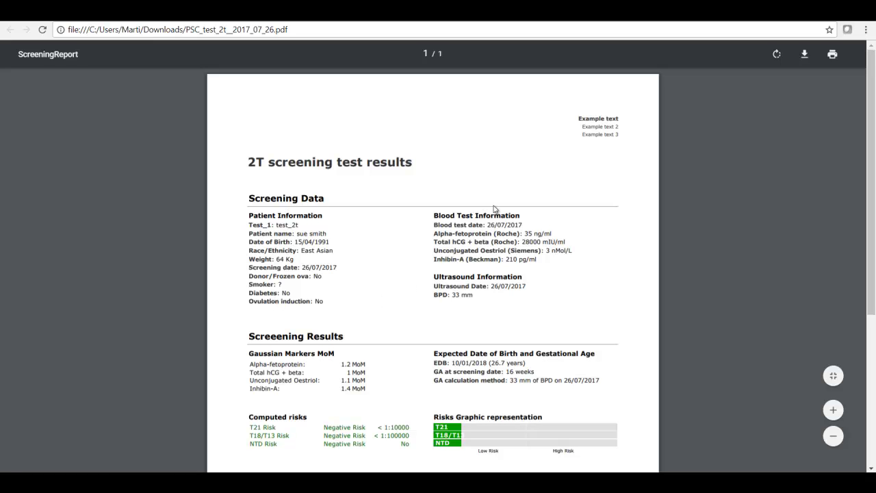
{"action": "left_click_drag", "start_coordinate": [430, 219], "coordinate": [527, 219]}
{"action": "left_click", "coordinate": [532, 219]}
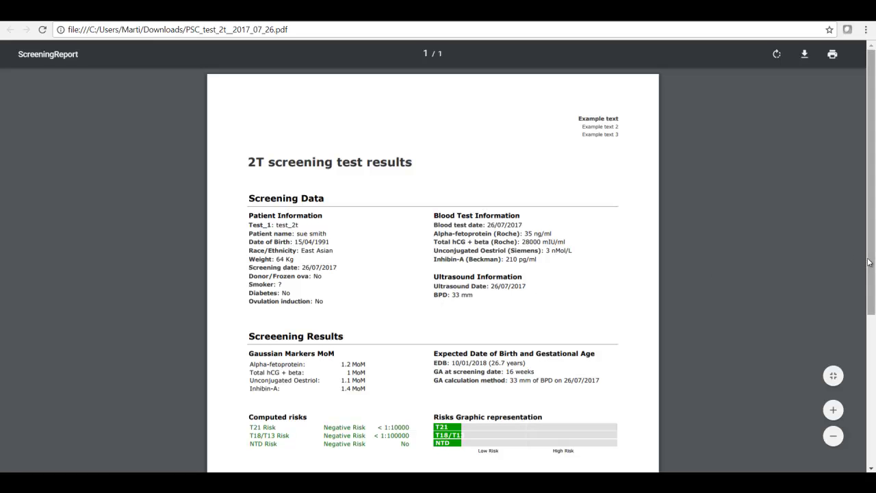
Examine the report's computed risks, comments, signing doctor and date, and return to the Prenatal Screening Cloud form
{"action": "scroll", "coordinate": [870, 262], "scroll_direction": "down", "scroll_amount": 3}
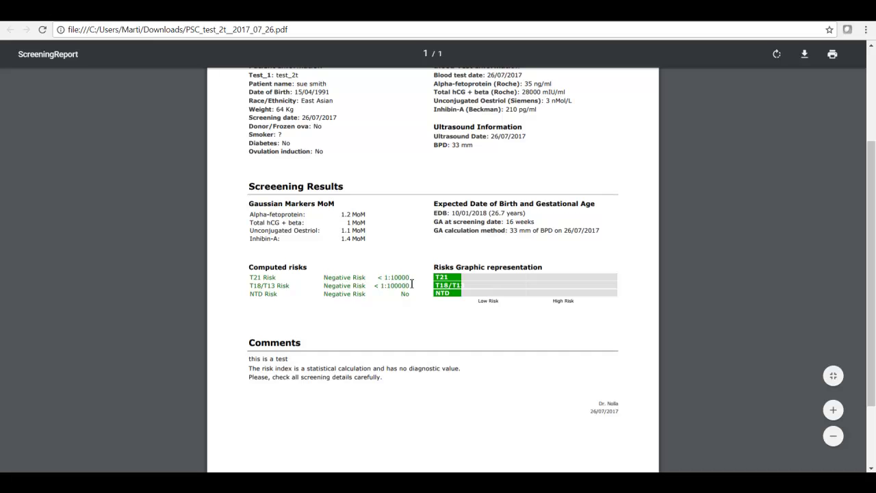
{"action": "left_click_drag", "start_coordinate": [326, 278], "coordinate": [359, 296]}
{"action": "left_click", "coordinate": [363, 296]}
{"action": "left_click_drag", "start_coordinate": [250, 368], "coordinate": [472, 371]}
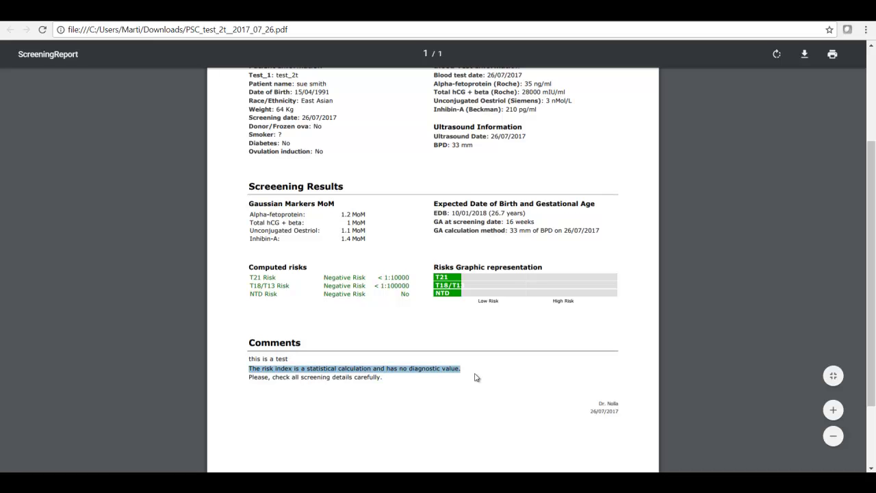
{"action": "left_click", "coordinate": [476, 377]}
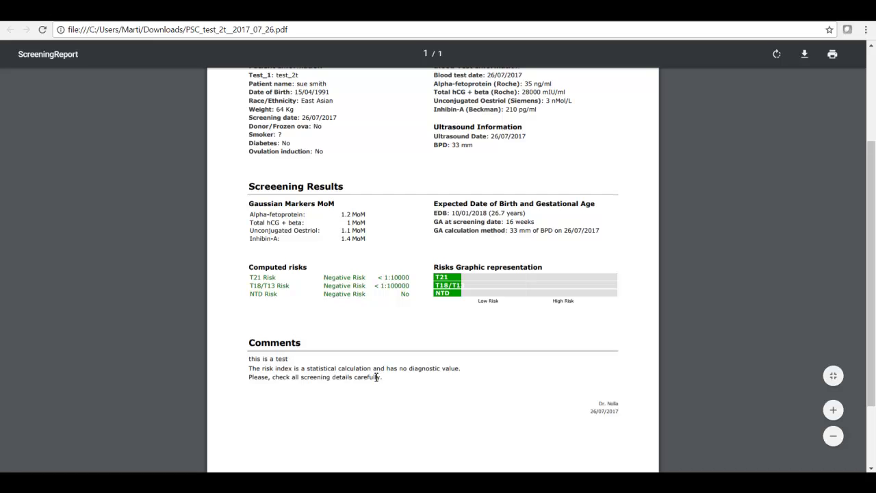
{"action": "triple_click", "coordinate": [606, 405]}
{"action": "left_click", "coordinate": [629, 406]}
{"action": "left_click_drag", "start_coordinate": [587, 414], "coordinate": [624, 414]}
{"action": "left_click", "coordinate": [625, 414]}
{"action": "key", "text": "ctrl+Tab"}
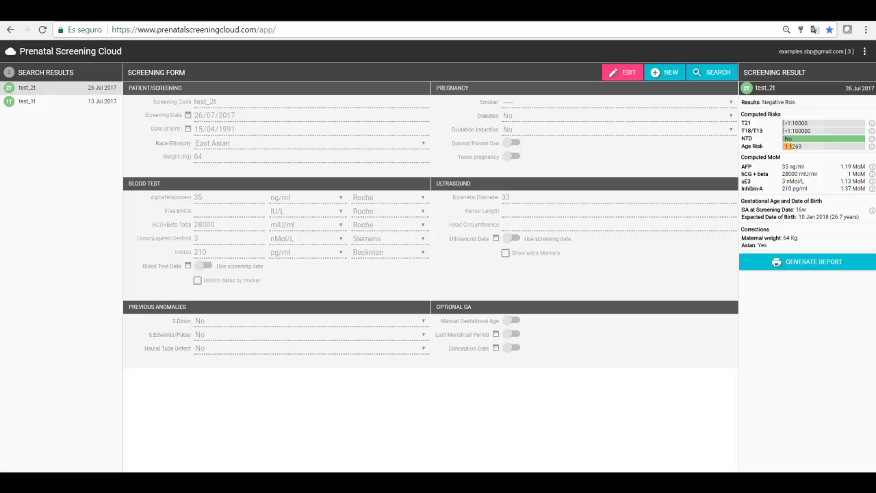